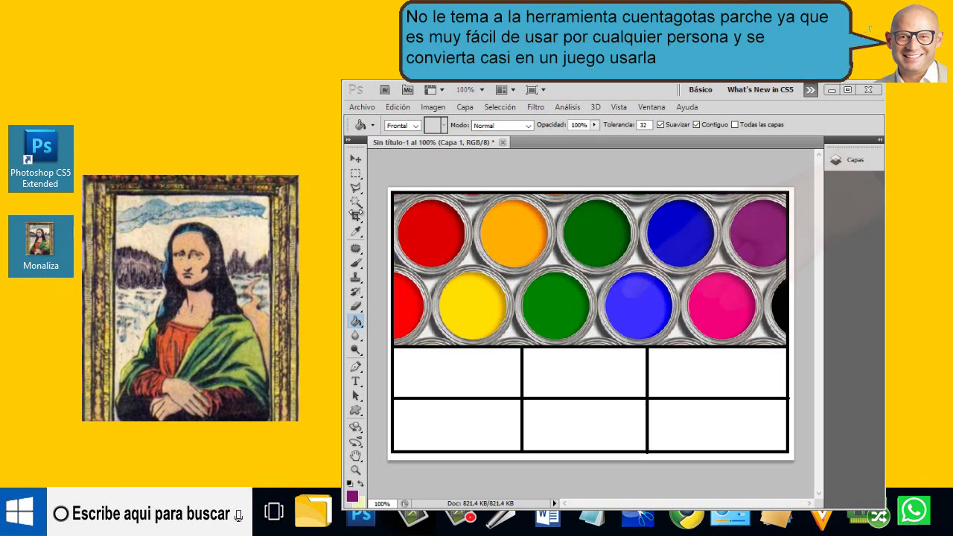
# - Sample blue from the blue paint can with the Eyedropper, then switch to the Paint Bucket
pyautogui.click(358, 232)
pyautogui.rightClick(357, 232)
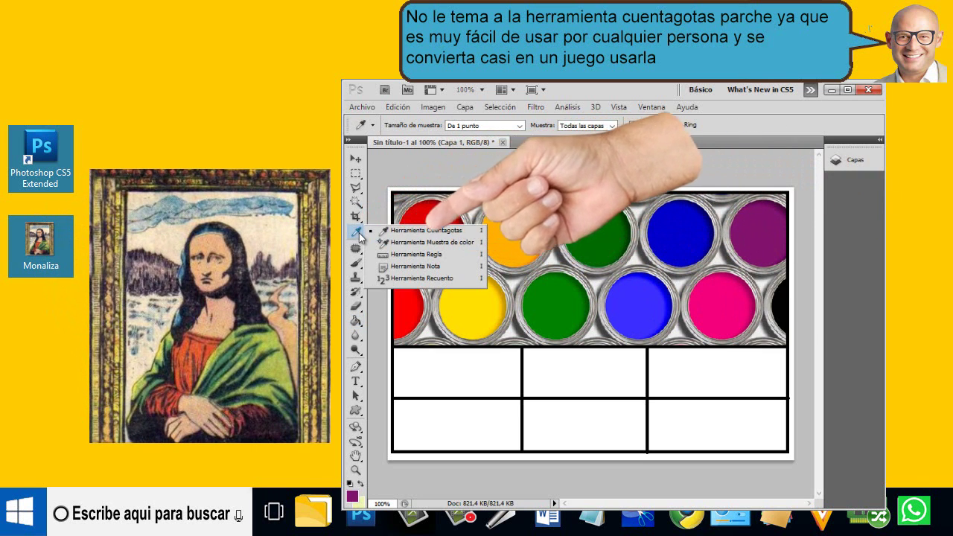
pyautogui.click(416, 219)
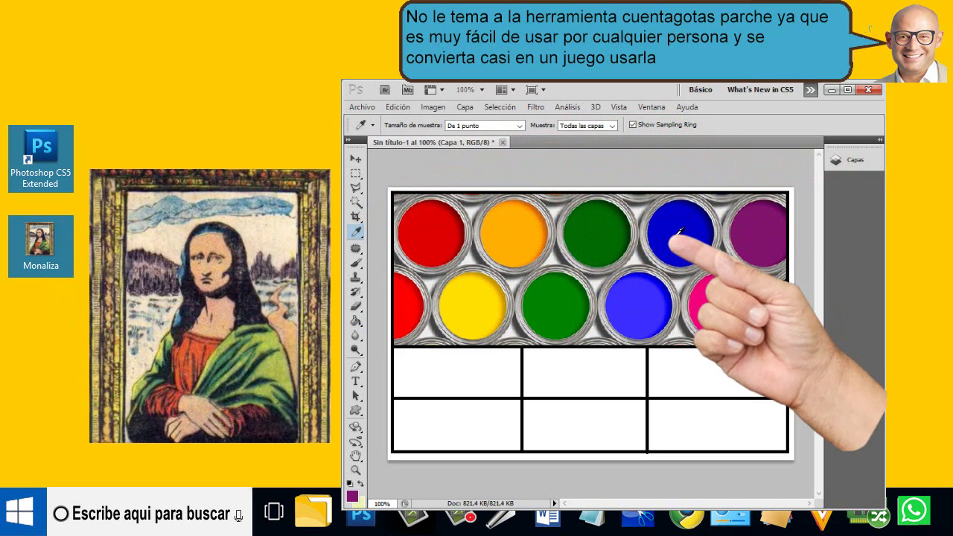
pyautogui.click(677, 234)
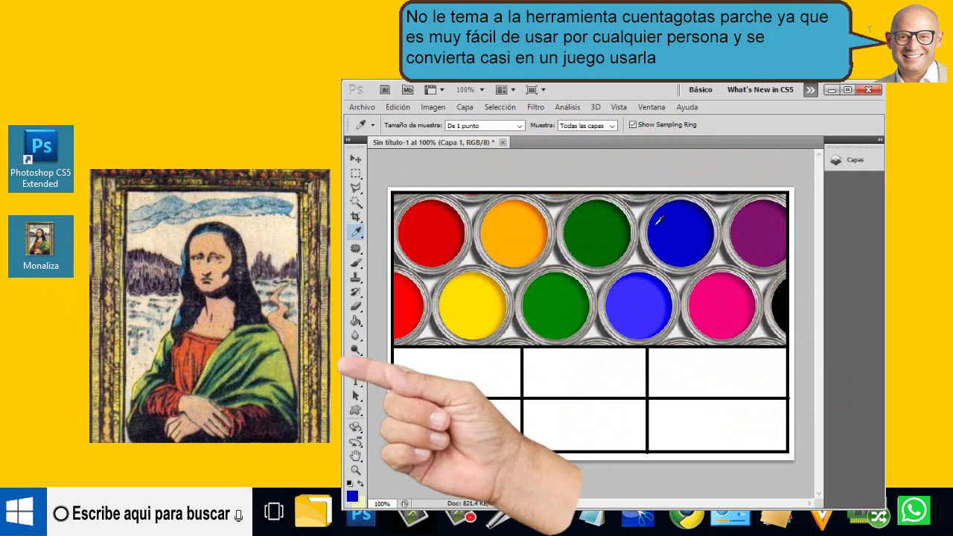
pyautogui.click(356, 321)
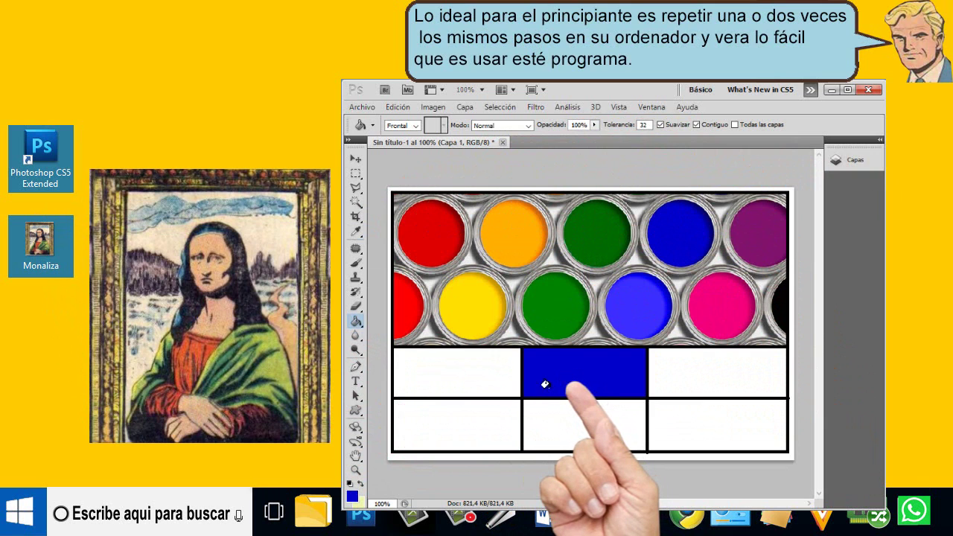
# - Sample orange from the orange paint can and bucket-fill the bottom-right cell with it
pyautogui.click(356, 233)
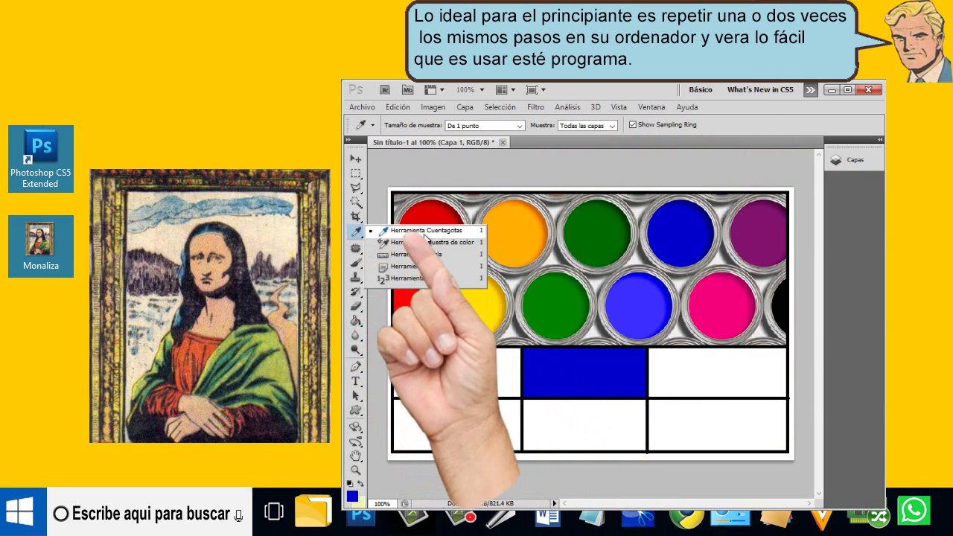
pyautogui.click(417, 232)
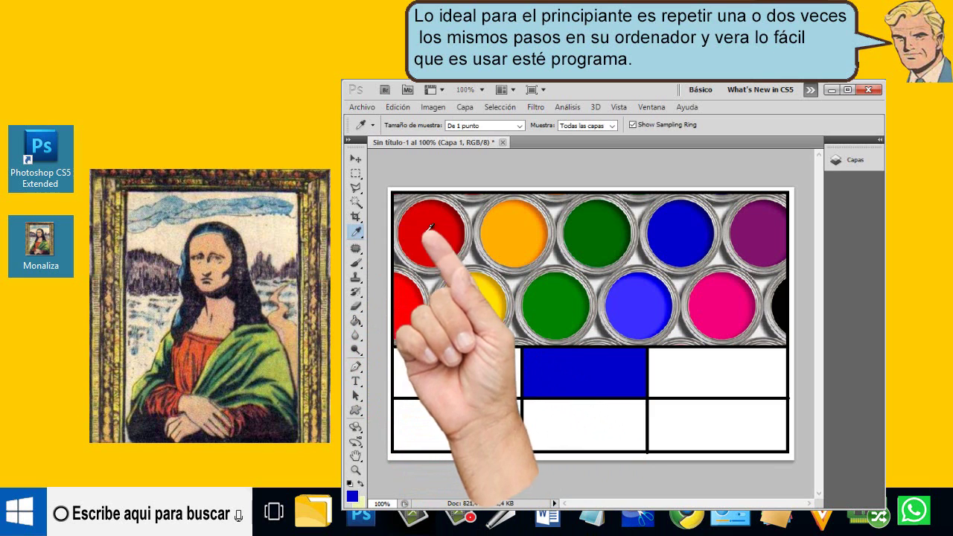
pyautogui.click(507, 230)
pyautogui.click(356, 322)
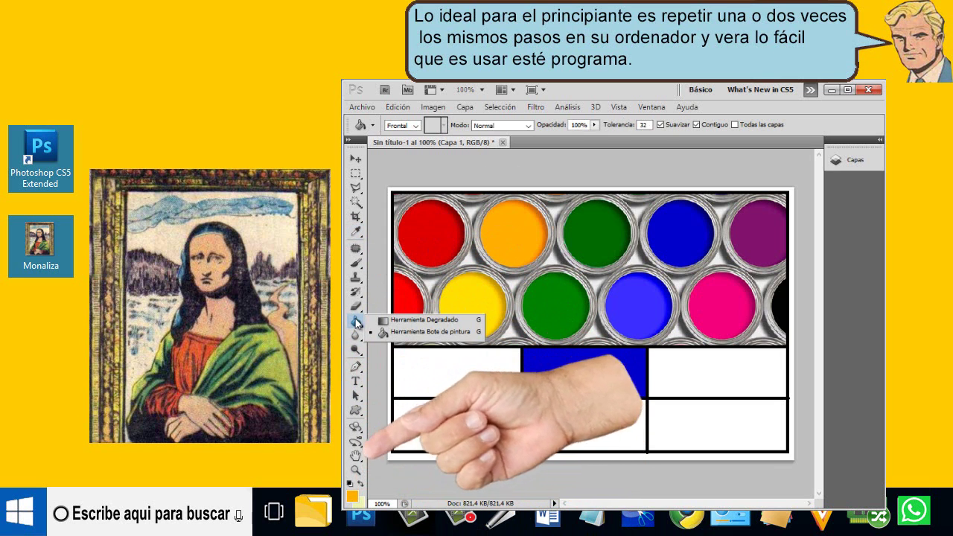
pyautogui.click(407, 334)
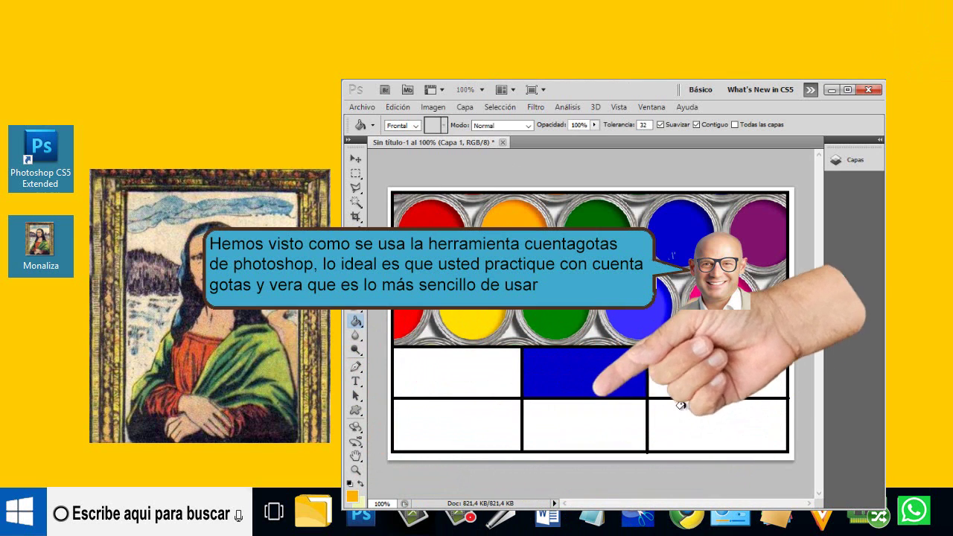
pyautogui.click(696, 425)
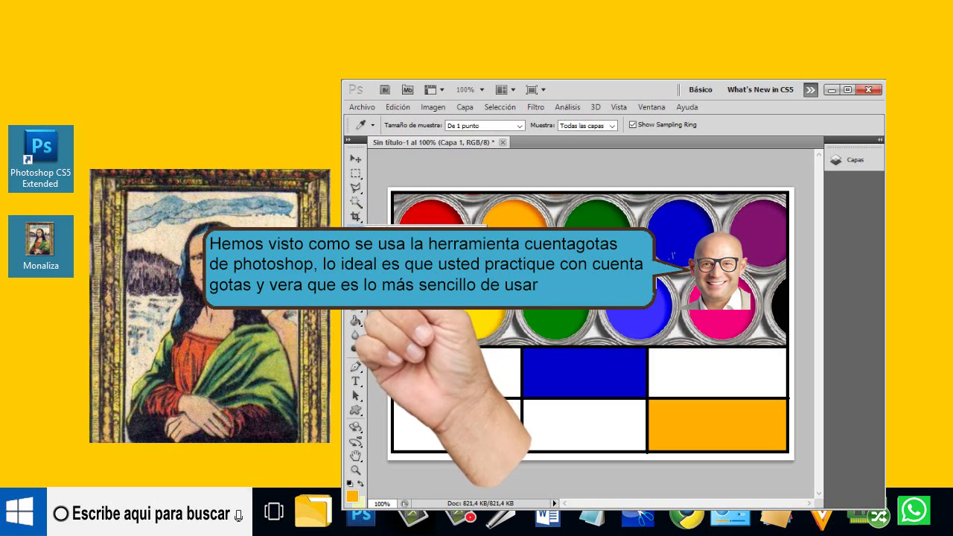
# - Sample a dark green from the Mona Lisa and bucket-fill the top-left cell with it
pyautogui.click(402, 222)
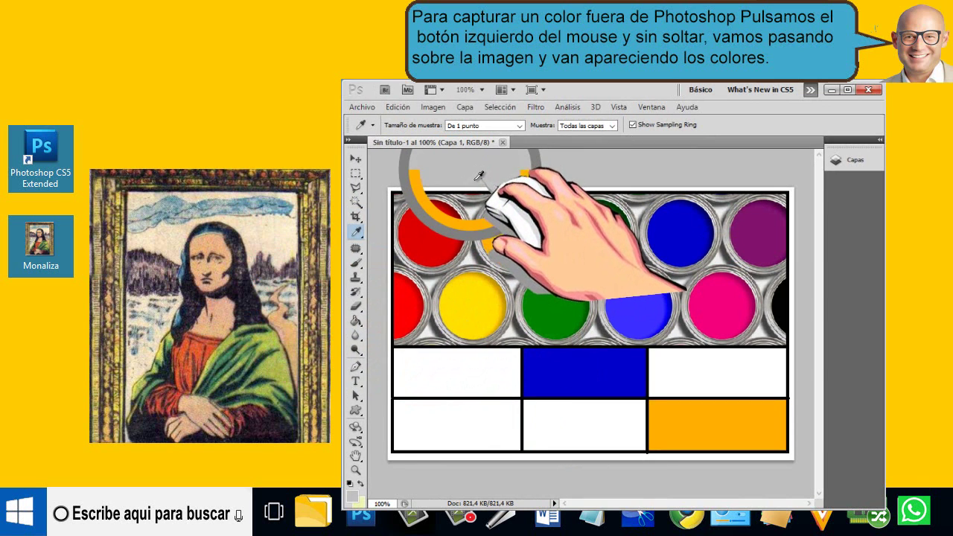
pyautogui.moveTo(477, 179)
pyautogui.mouseDown()
pyautogui.moveTo(198, 274)
pyautogui.moveTo(206, 397)
pyautogui.mouseUp()
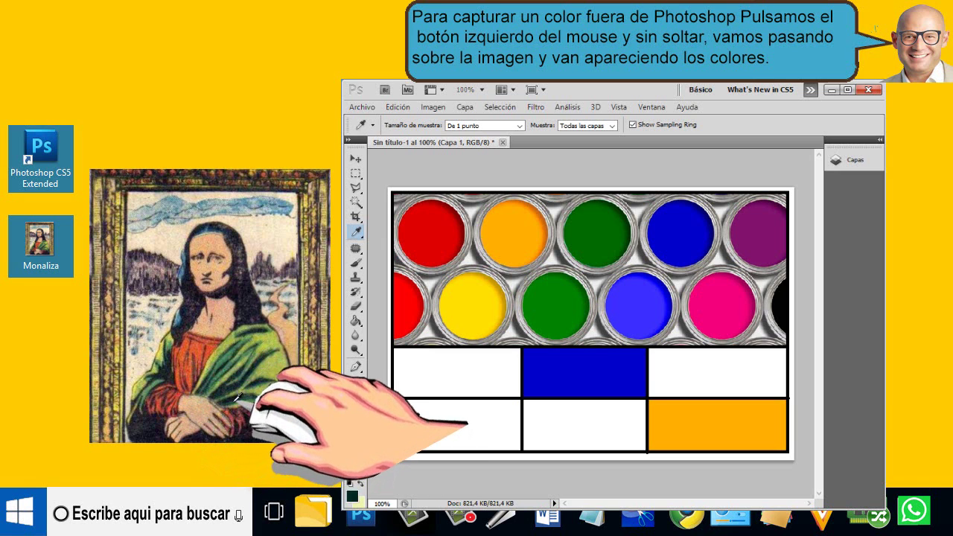
pyautogui.moveTo(206, 398); pyautogui.dragTo(232, 400)
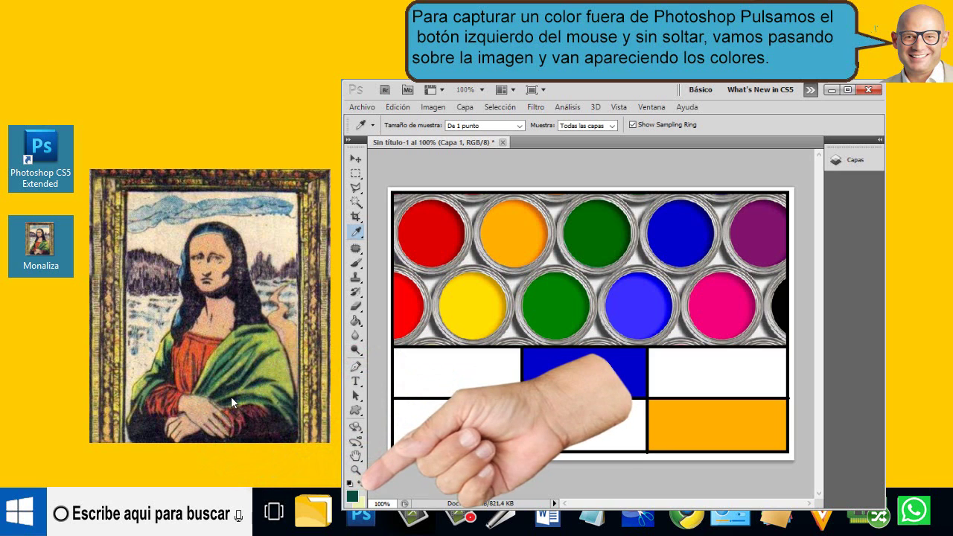
pyautogui.click(356, 322)
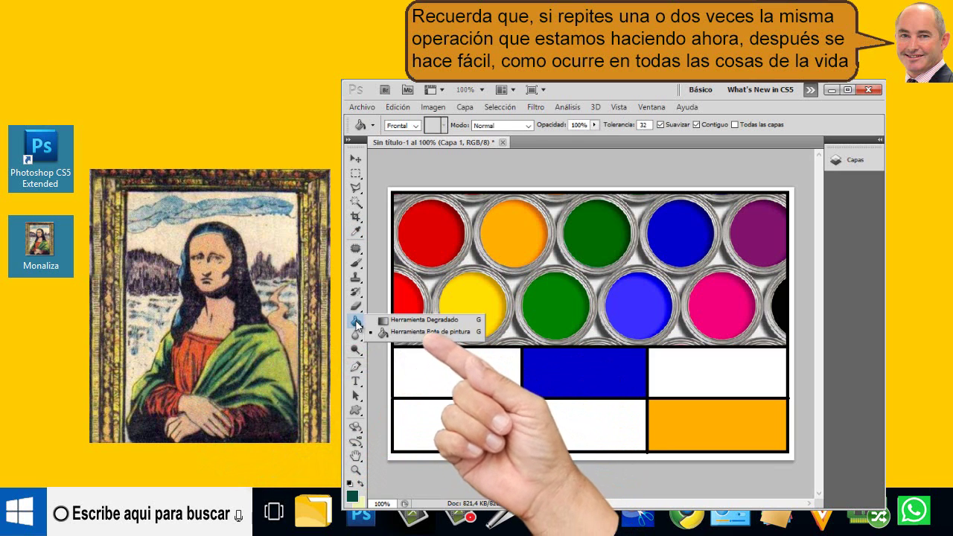
pyautogui.click(411, 333)
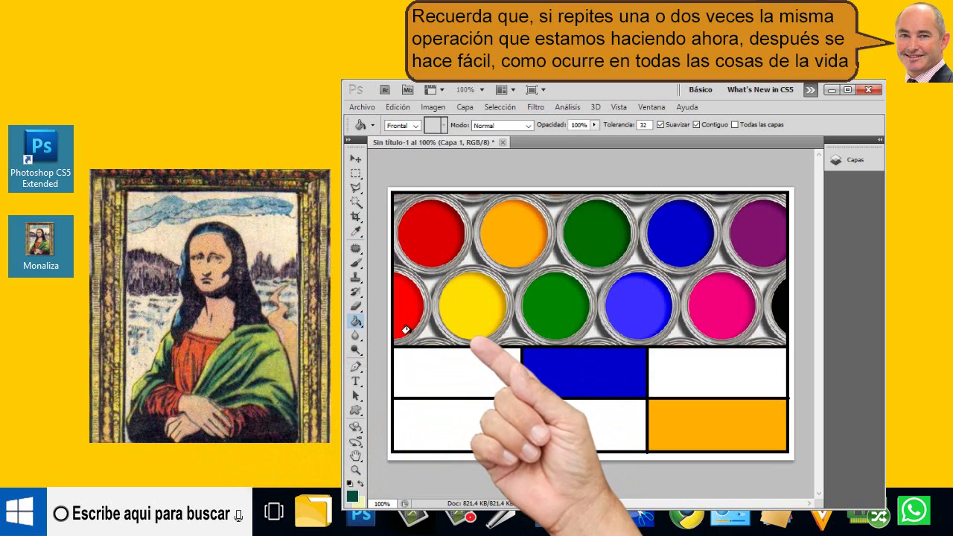
pyautogui.click(412, 379)
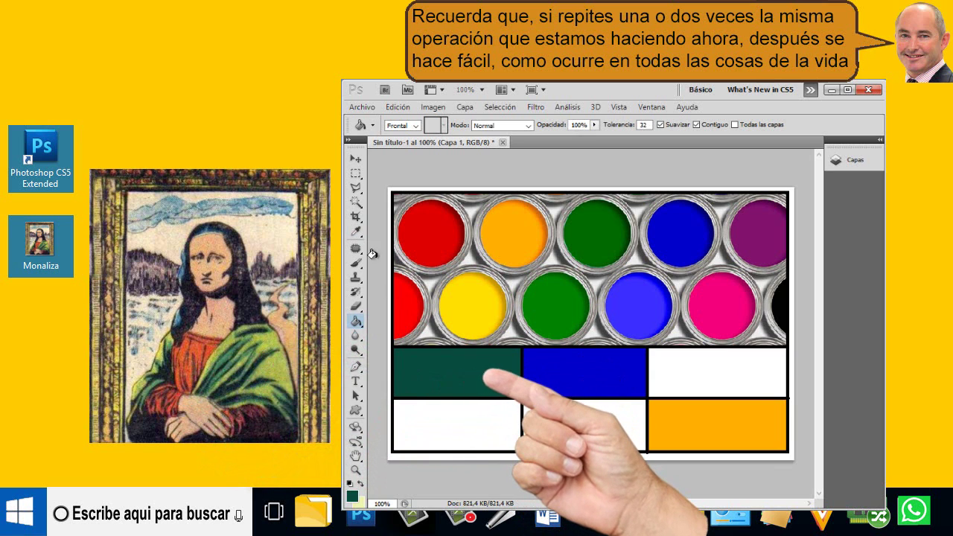
pyautogui.click(357, 233)
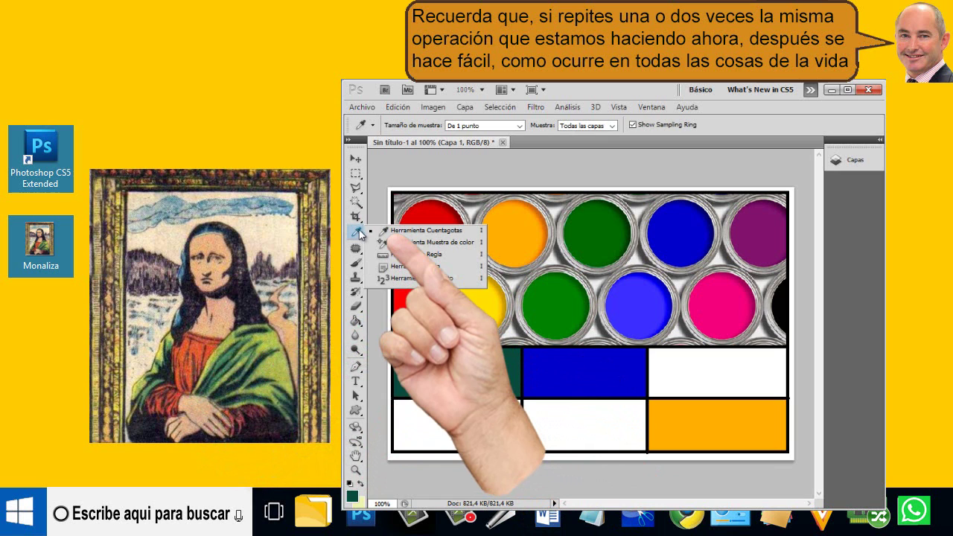
# - Sample a pale cream-yellow from the Mona Lisa and select the Paint Bucket
pyautogui.click(414, 236)
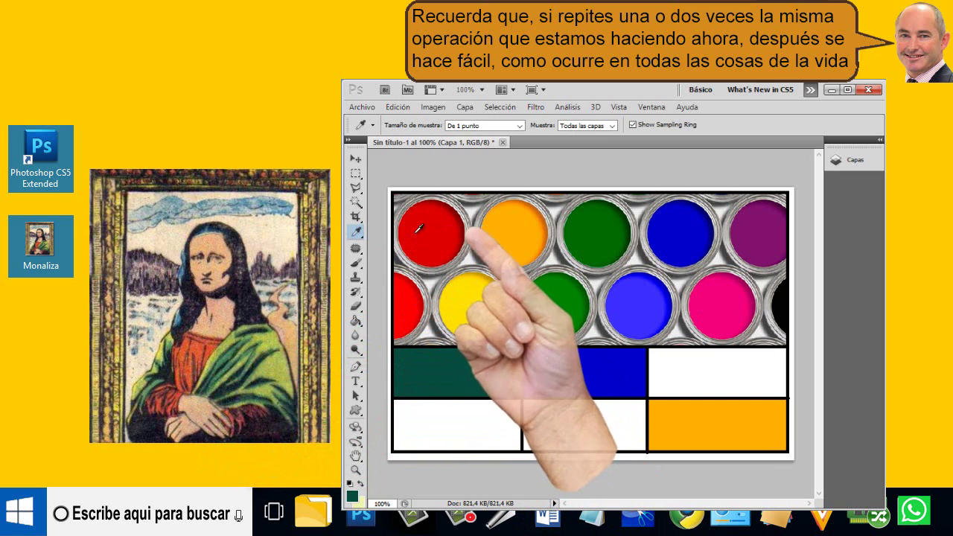
pyautogui.click(546, 169)
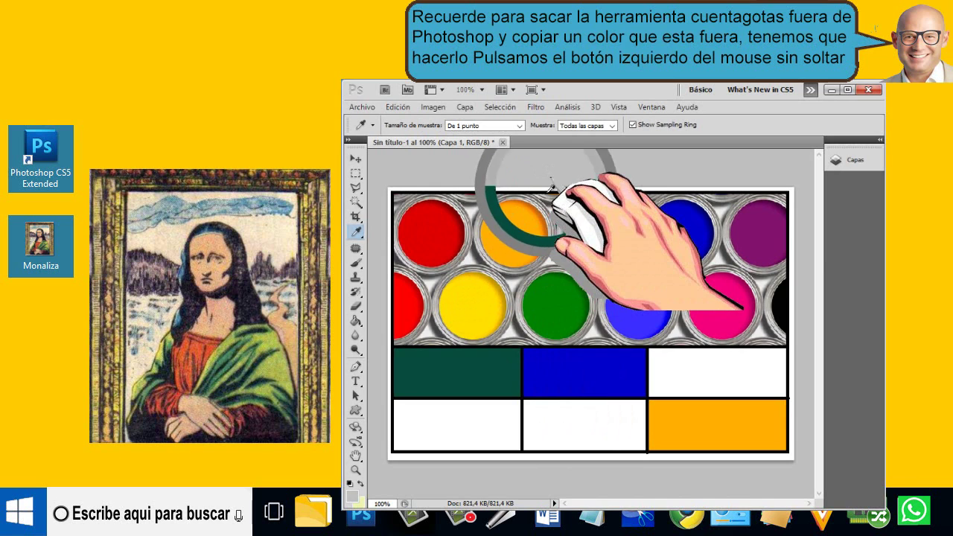
pyautogui.moveTo(551, 186); pyautogui.dragTo(200, 346)
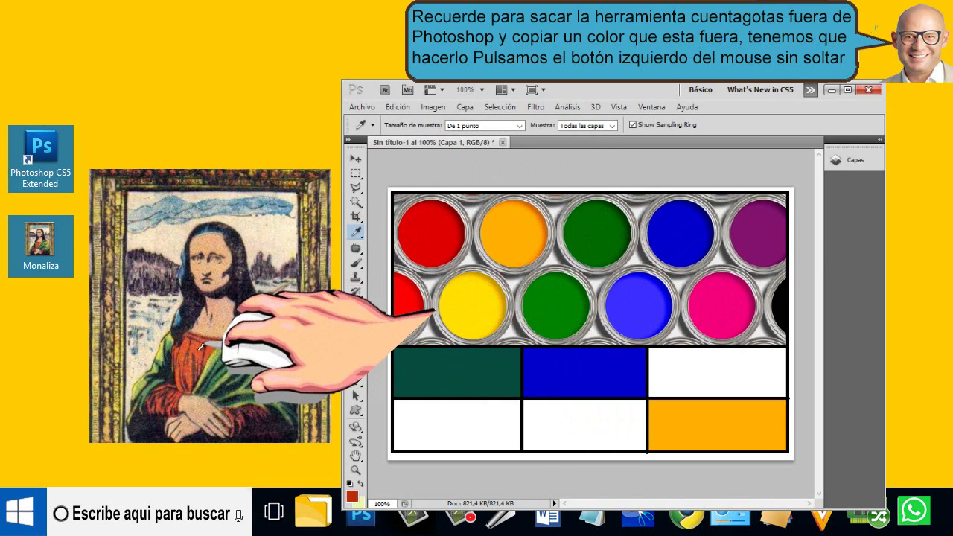
pyautogui.moveTo(199, 350)
pyautogui.mouseDown()
pyautogui.moveTo(134, 405)
pyautogui.moveTo(136, 386)
pyautogui.mouseUp()
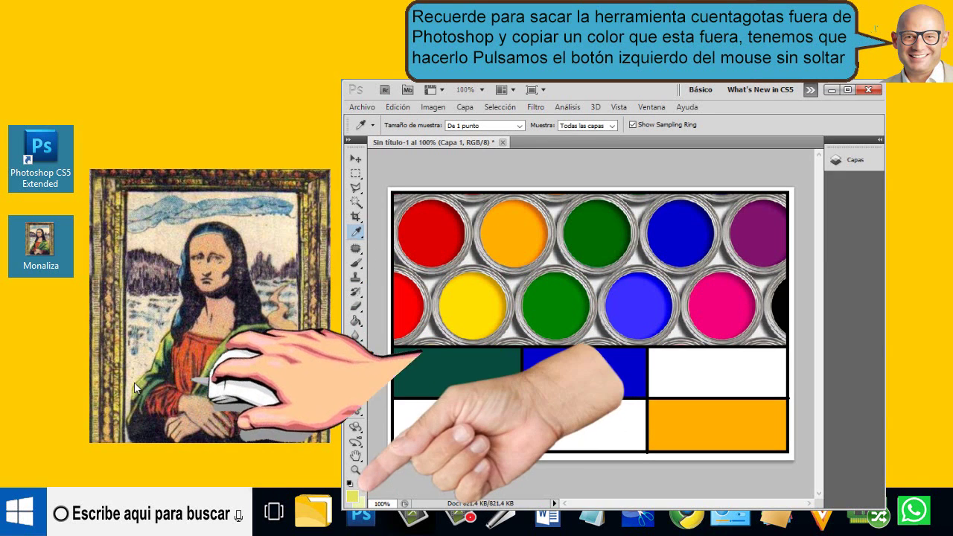
pyautogui.moveTo(356, 320); pyautogui.dragTo(393, 336)
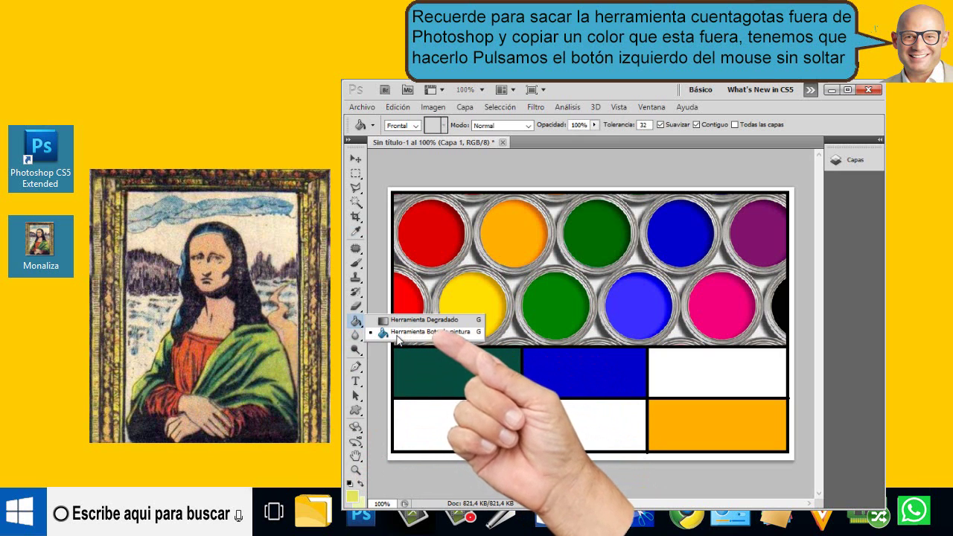
pyautogui.click(393, 333)
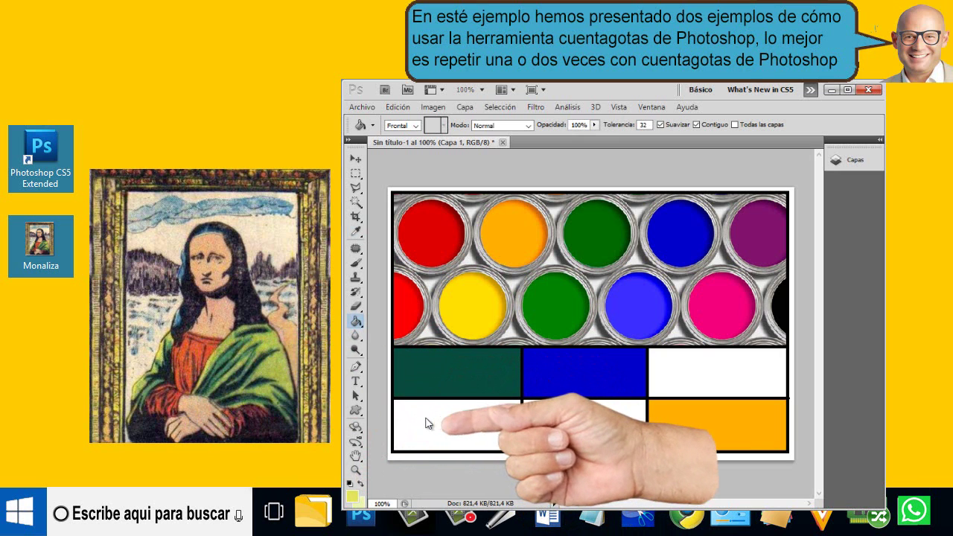
# - Fill the bottom-left cell pale yellow, then sample dark grey and fill the bottom-middle cell
pyautogui.click(423, 416)
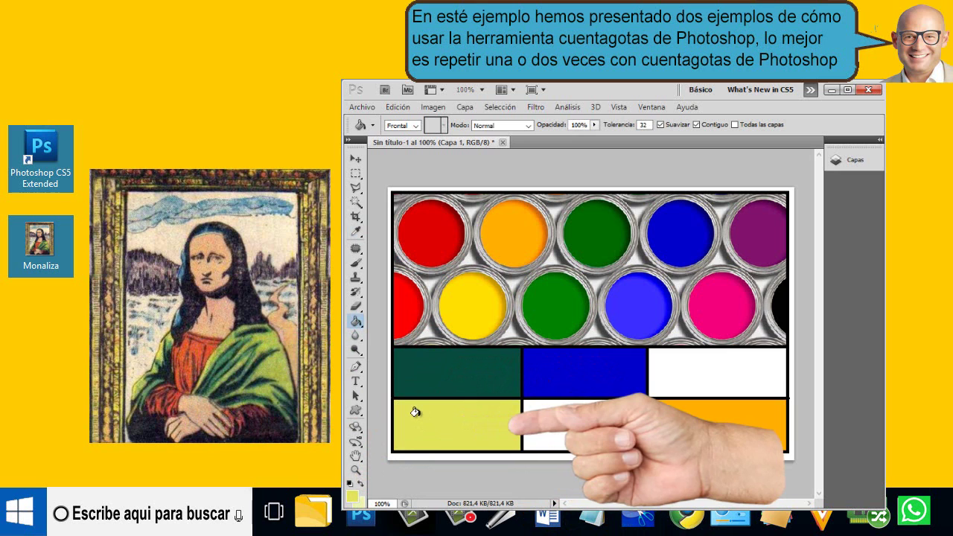
pyautogui.rightClick(355, 231)
pyautogui.click(416, 170)
pyautogui.click(484, 162)
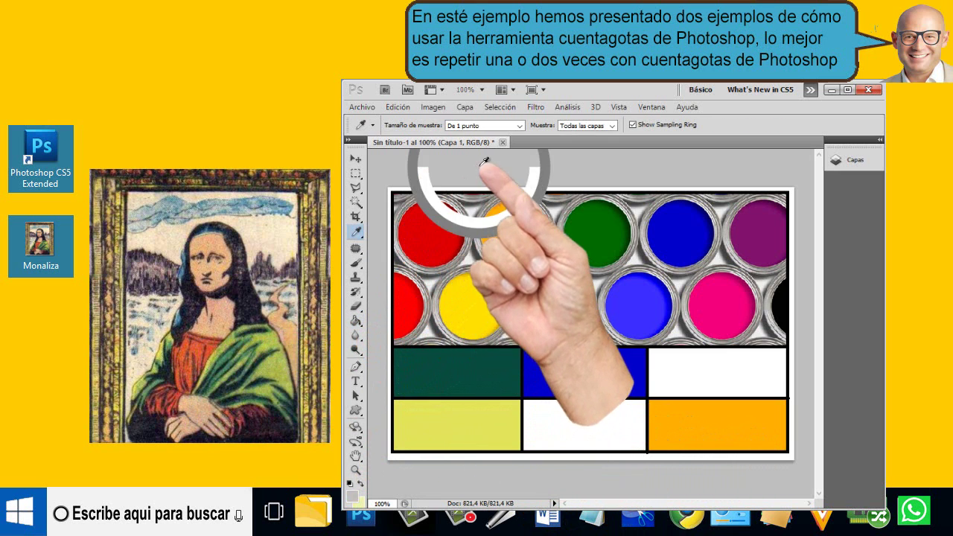
pyautogui.moveTo(485, 161); pyautogui.dragTo(413, 227)
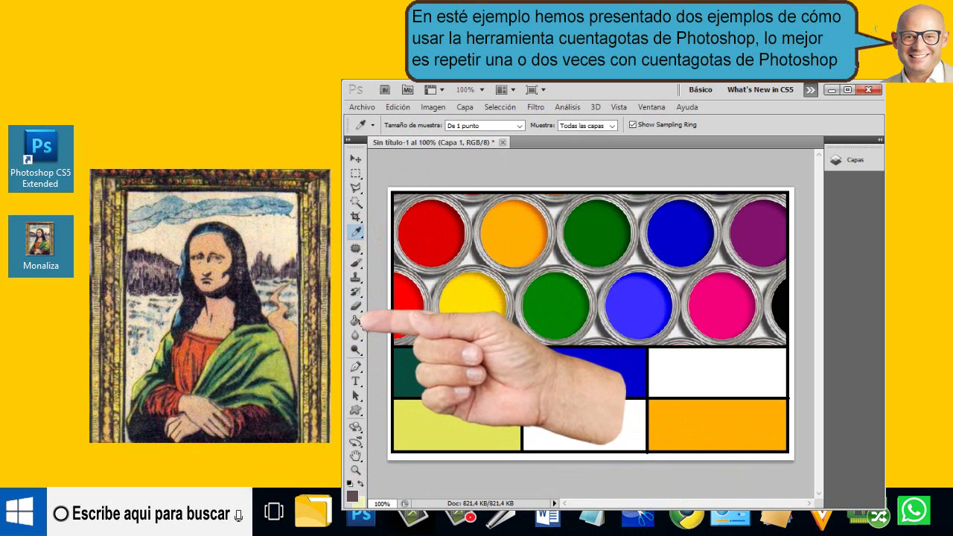
pyautogui.click(355, 320)
pyautogui.click(560, 414)
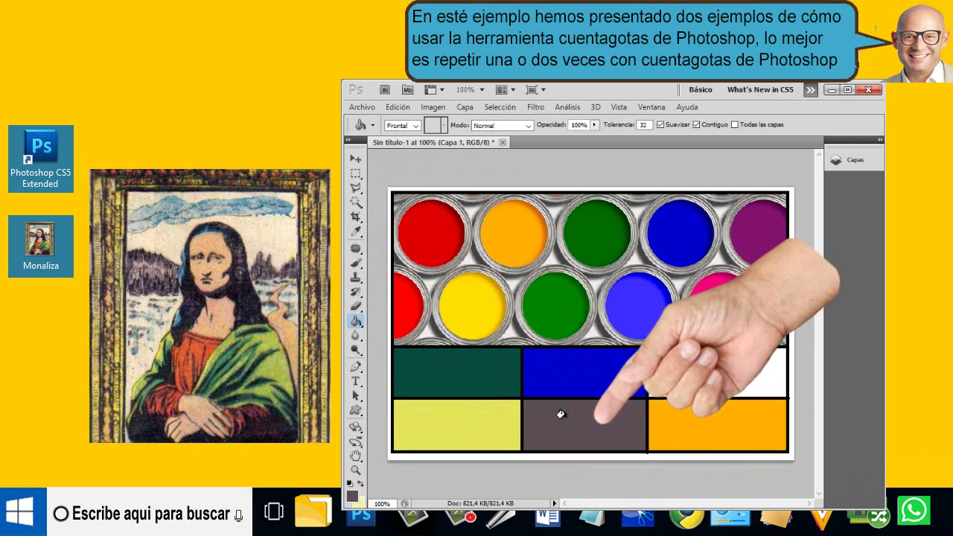
# - Sample green from the top green paint can and bucket-fill the top-right cell
pyautogui.click(356, 231)
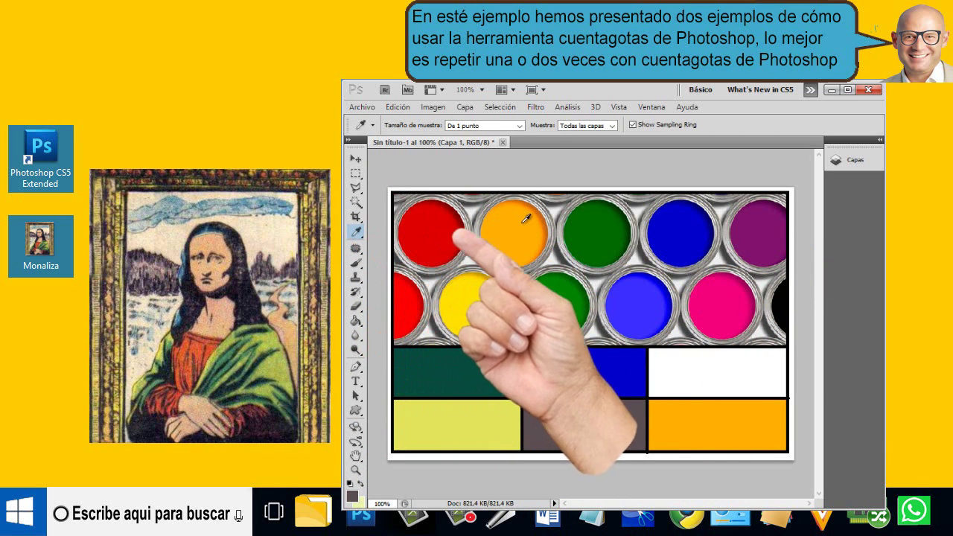
pyautogui.click(599, 216)
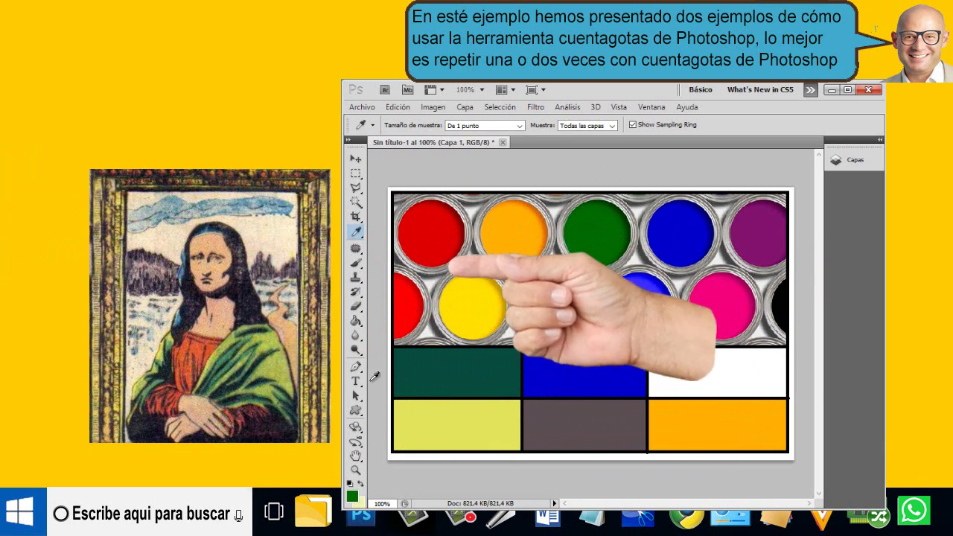
pyautogui.click(356, 320)
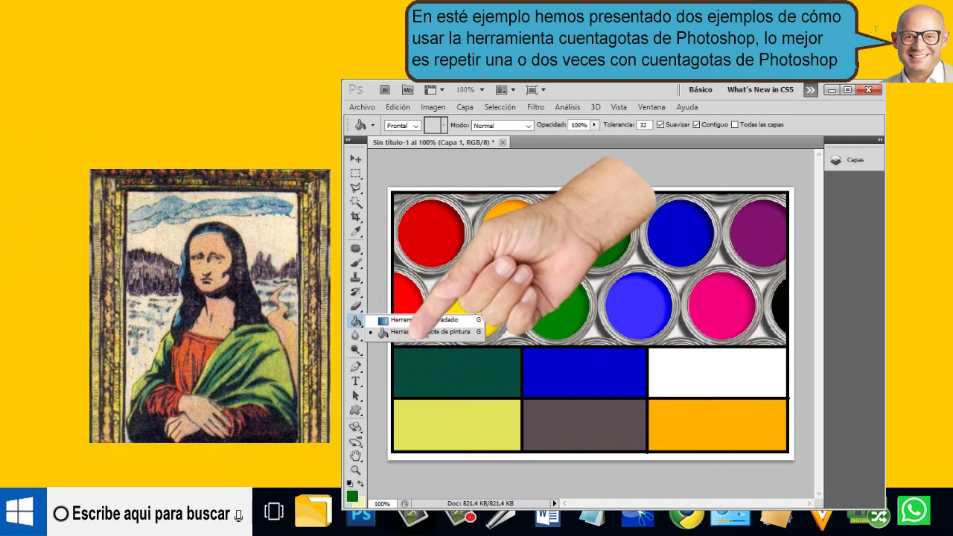
pyautogui.click(439, 331)
pyautogui.click(668, 362)
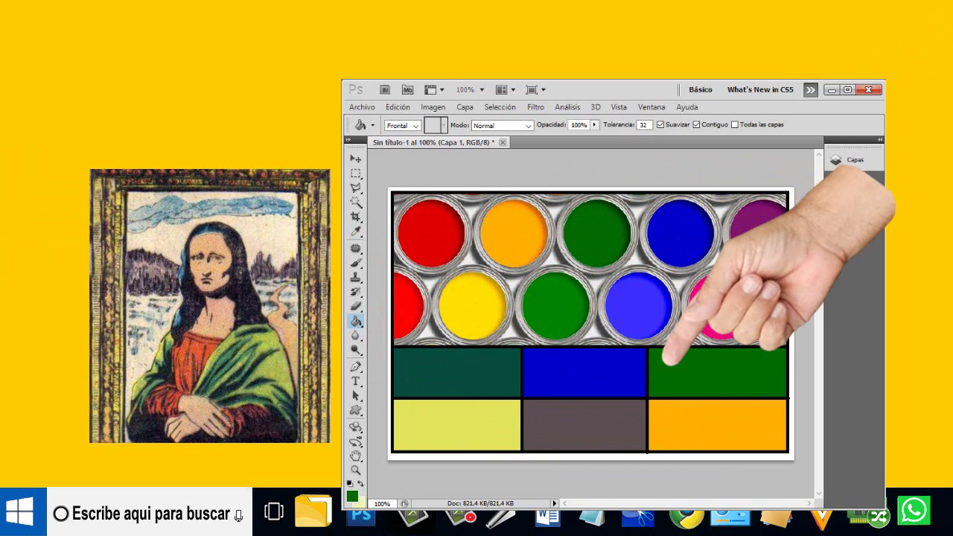